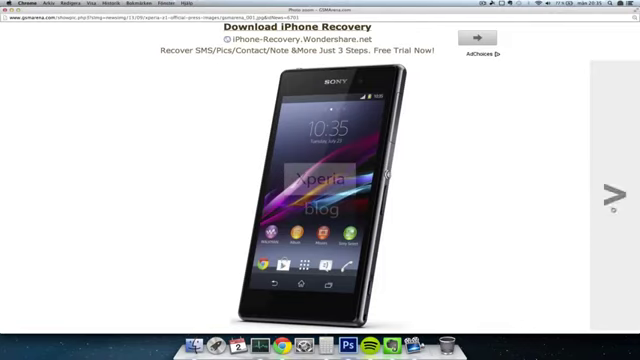
- Advance the photo viewer to the official Xperia Z1 back-view press image
click(614, 194)
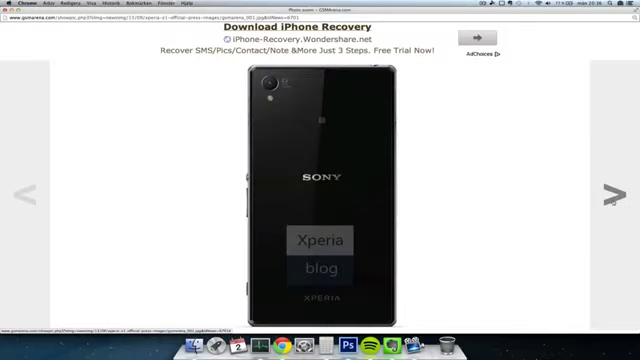
- View both Xperia Z1 side-view photos, then go back three images to the angled front shot
click(610, 198)
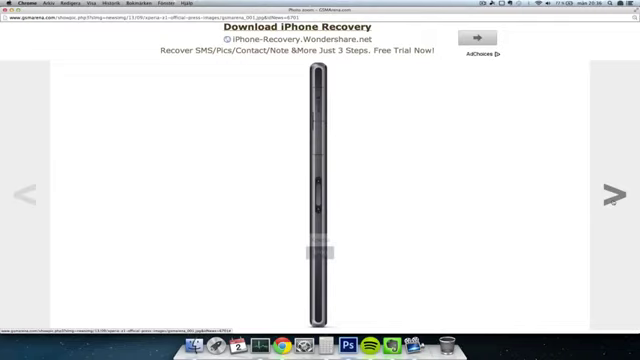
click(610, 198)
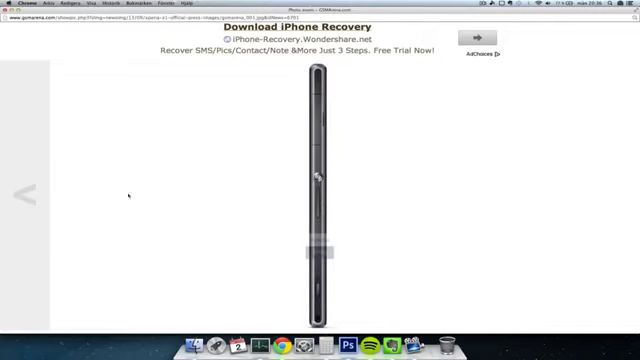
click(20, 196)
click(22, 198)
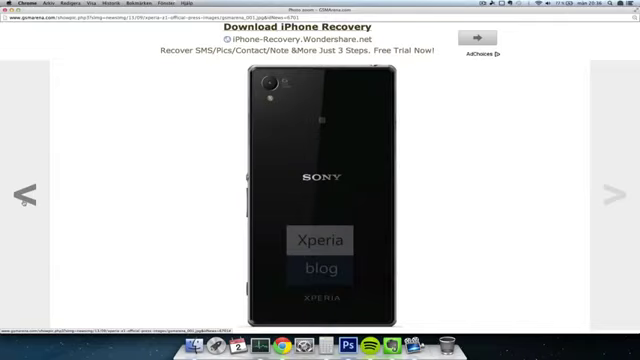
click(22, 197)
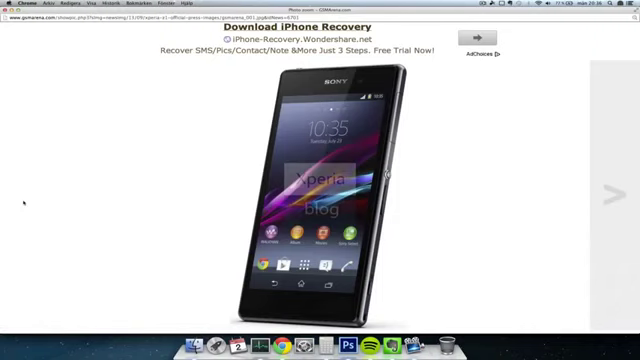